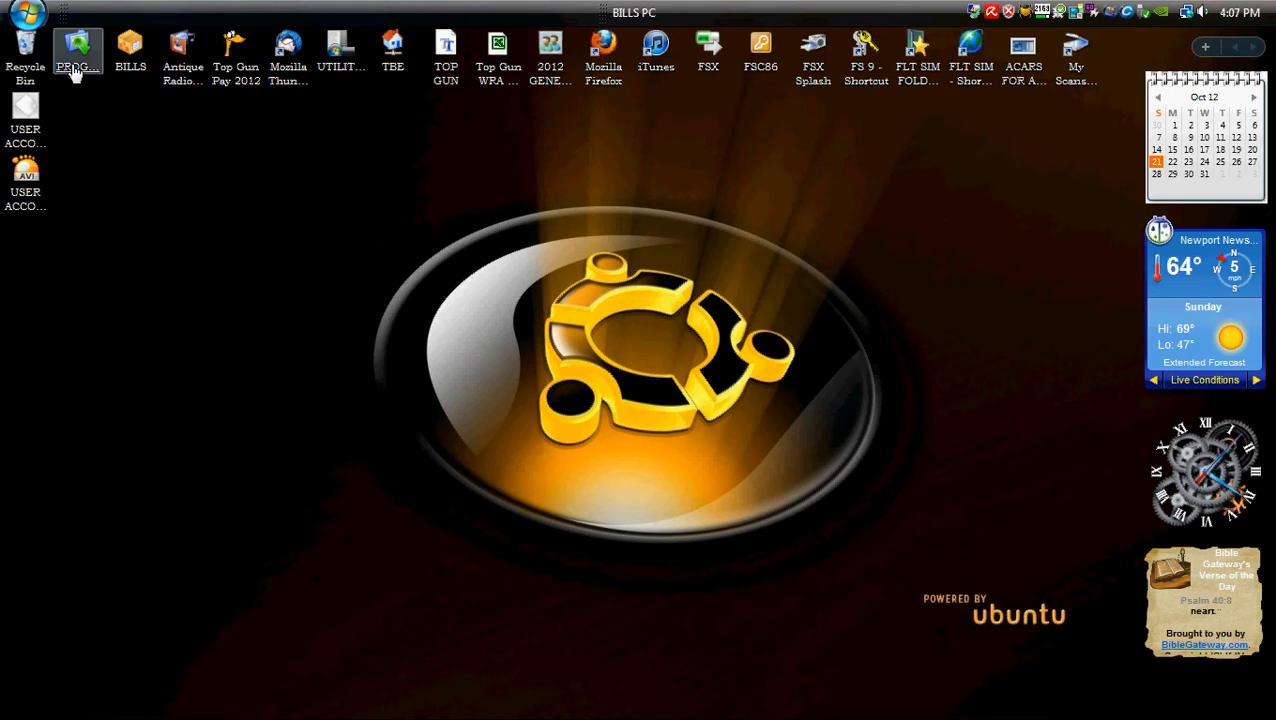
# Open User Accounts from the Classic View of the Control Panel and maximize its window
pyautogui.click(30, 14)
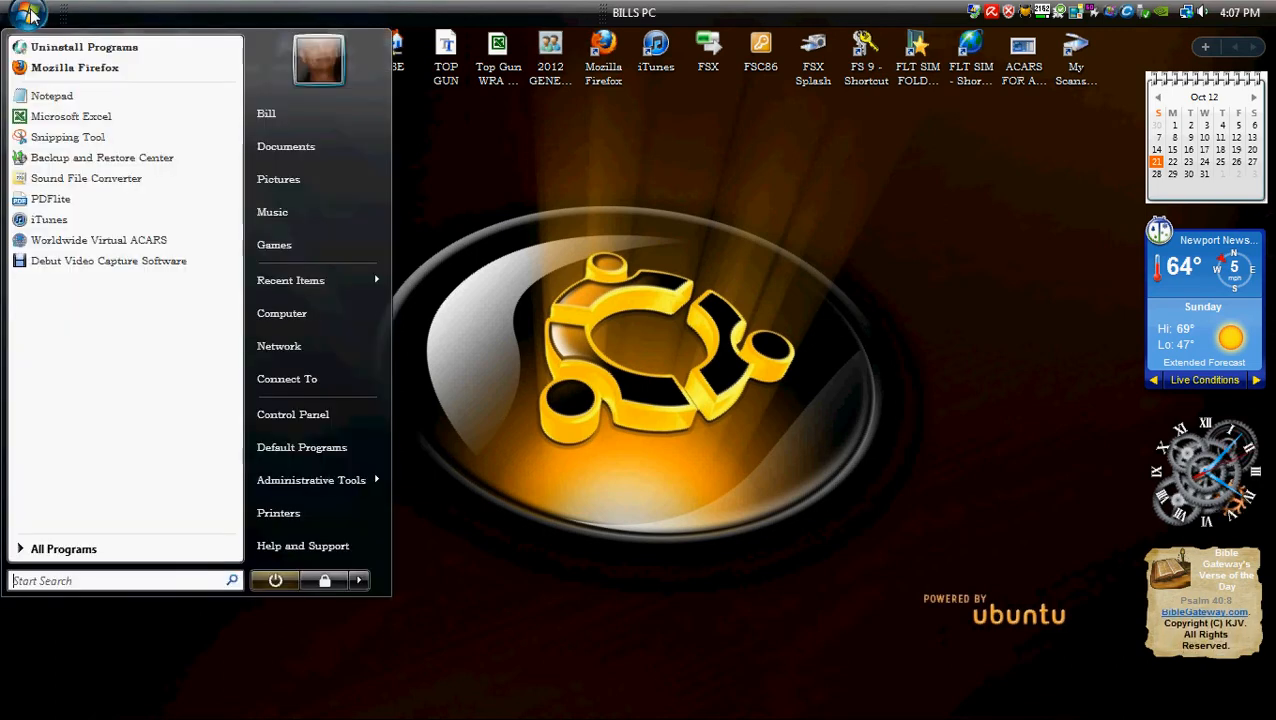
pyautogui.click(333, 417)
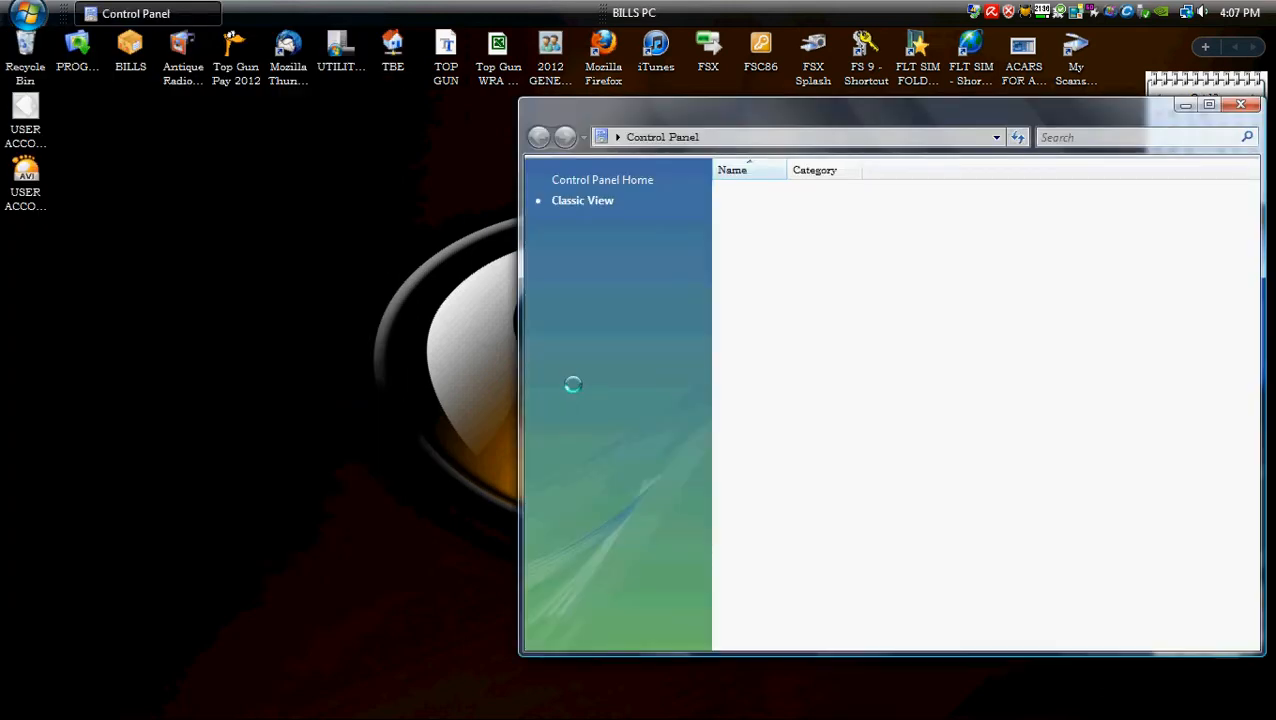
pyautogui.click(587, 181)
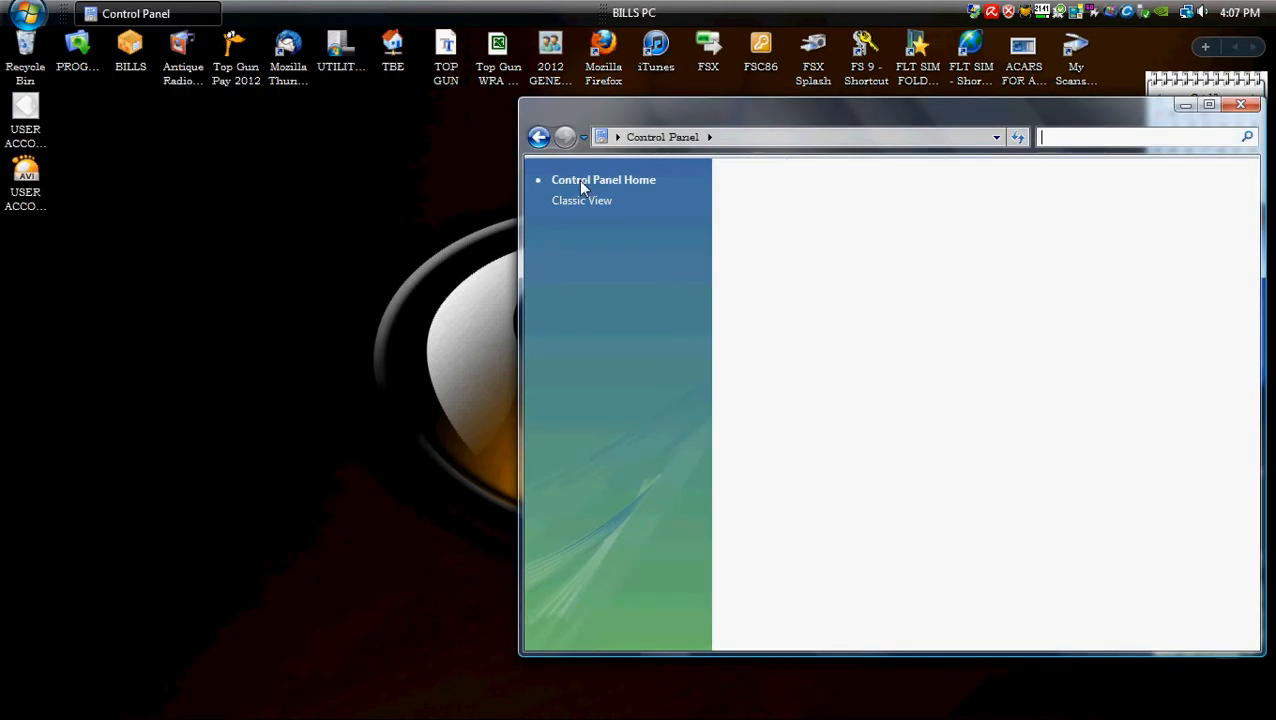
pyautogui.moveTo(974, 125); pyautogui.dragTo(752, 122)
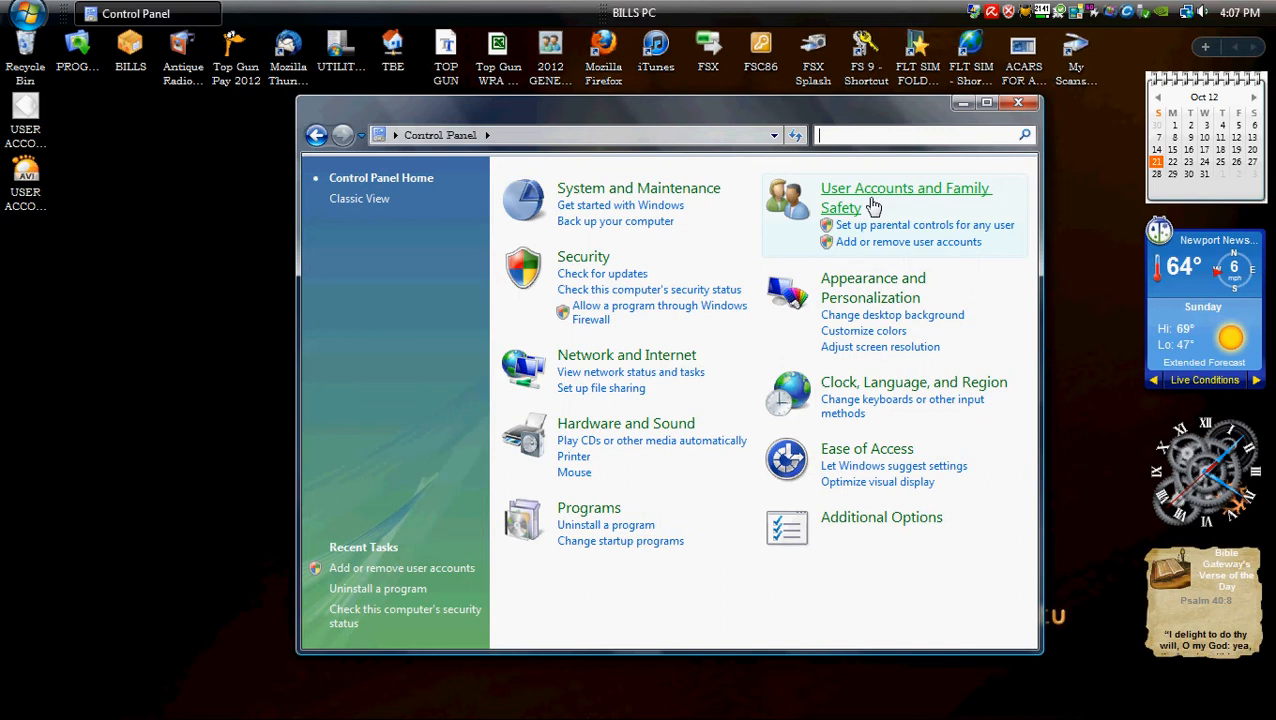
pyautogui.click(362, 202)
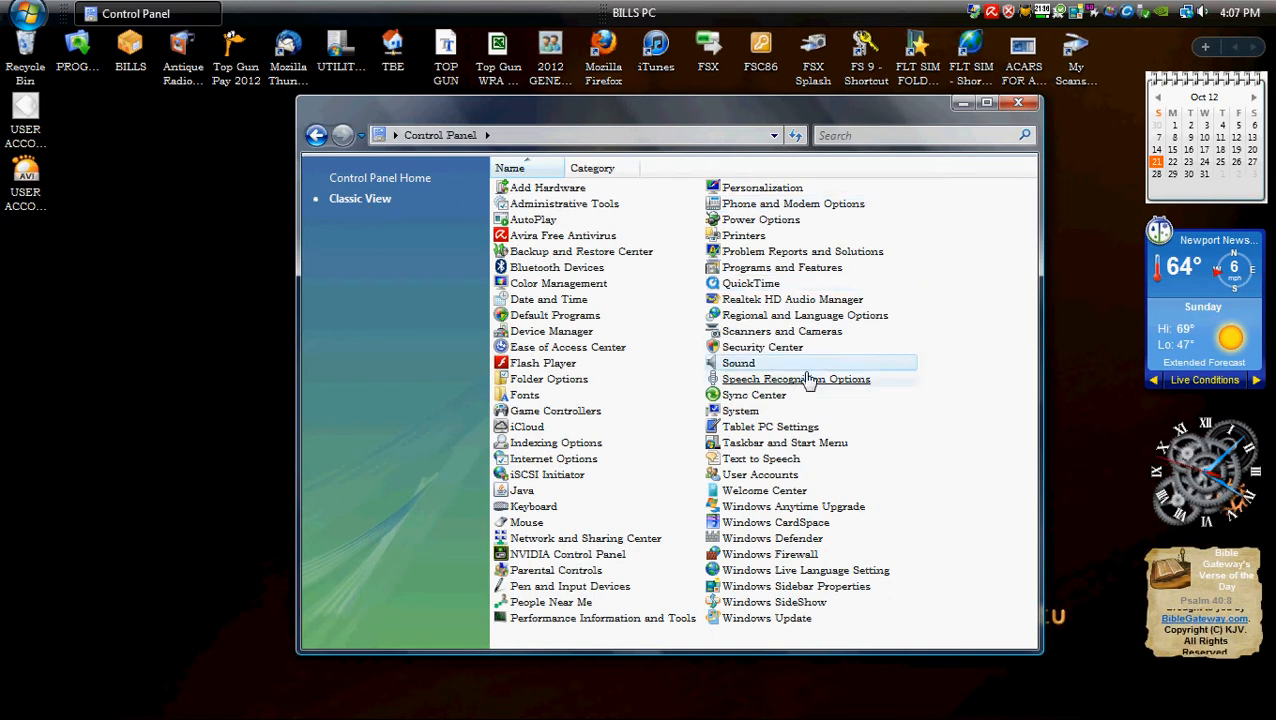
pyautogui.click(746, 478)
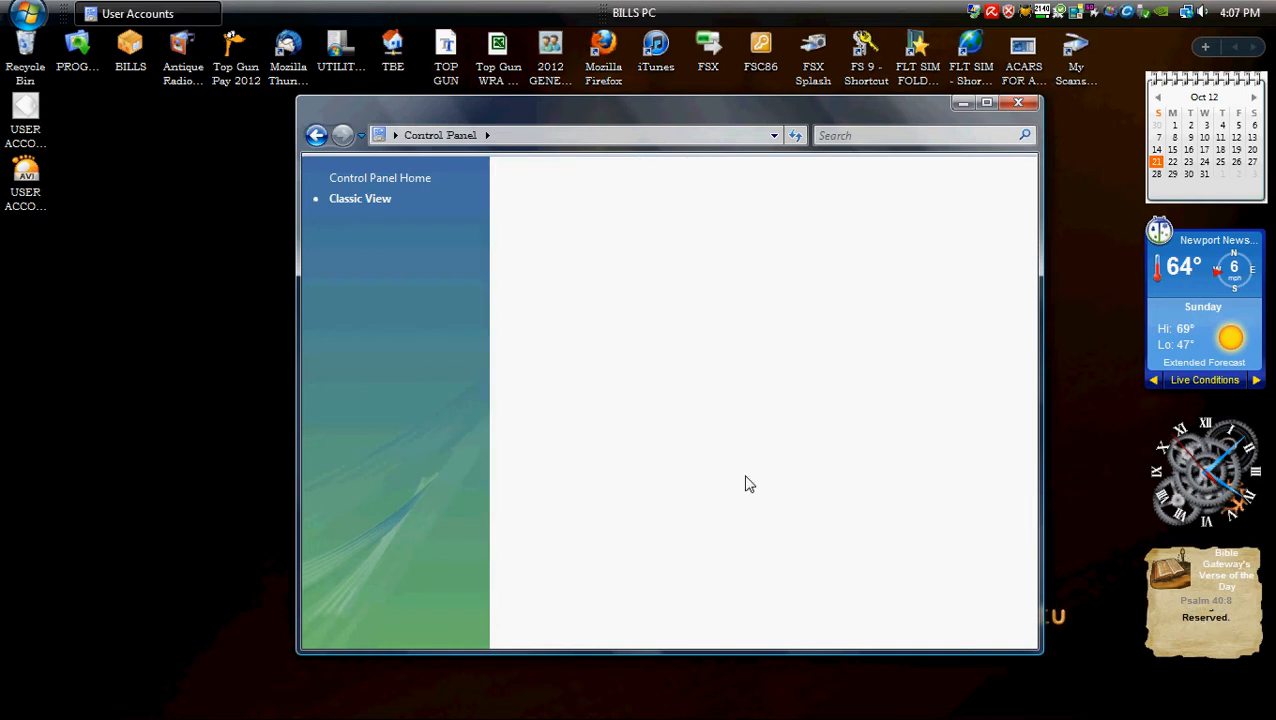
pyautogui.click(986, 104)
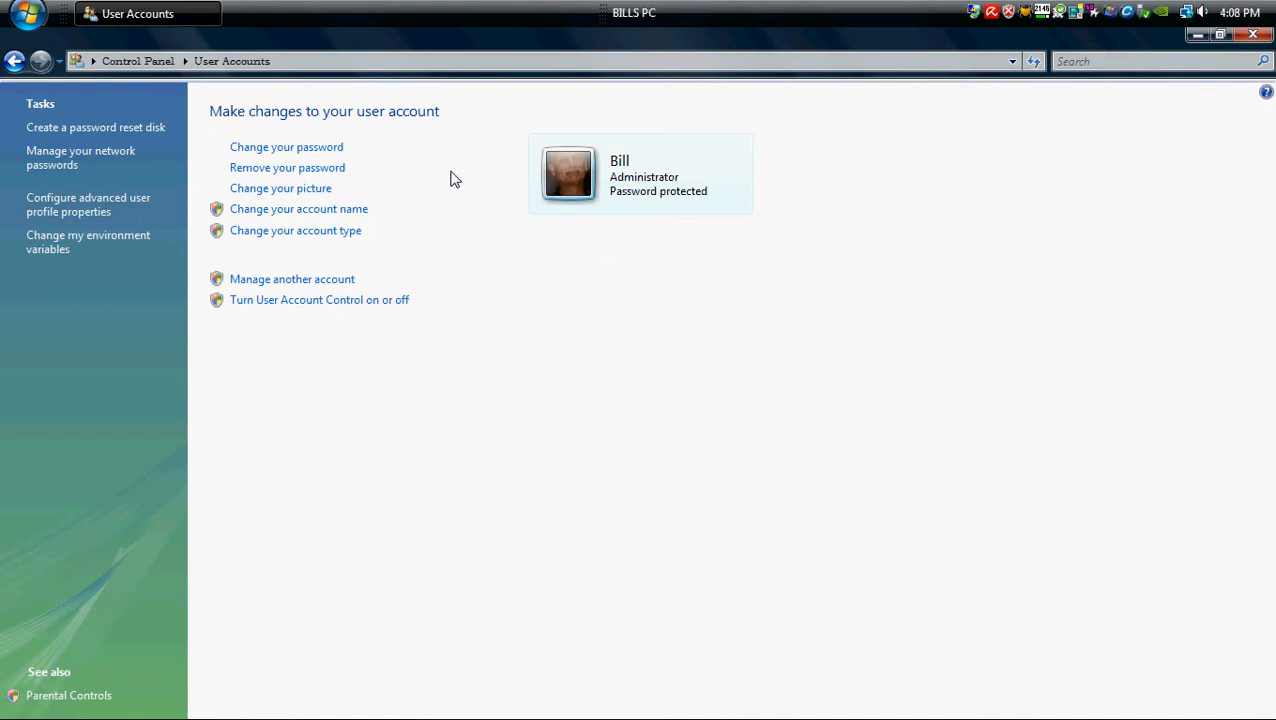
# Delete the standard user account that has no password, along with its files
pyautogui.click(316, 285)
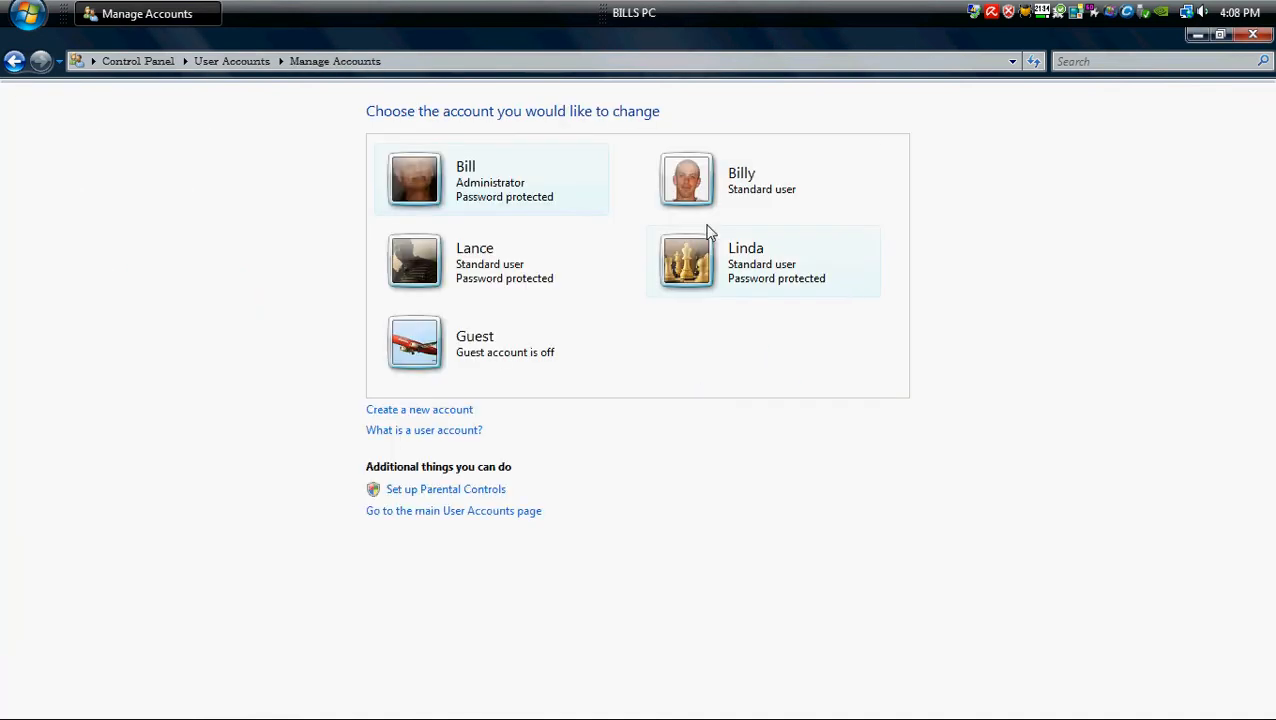
pyautogui.click(738, 174)
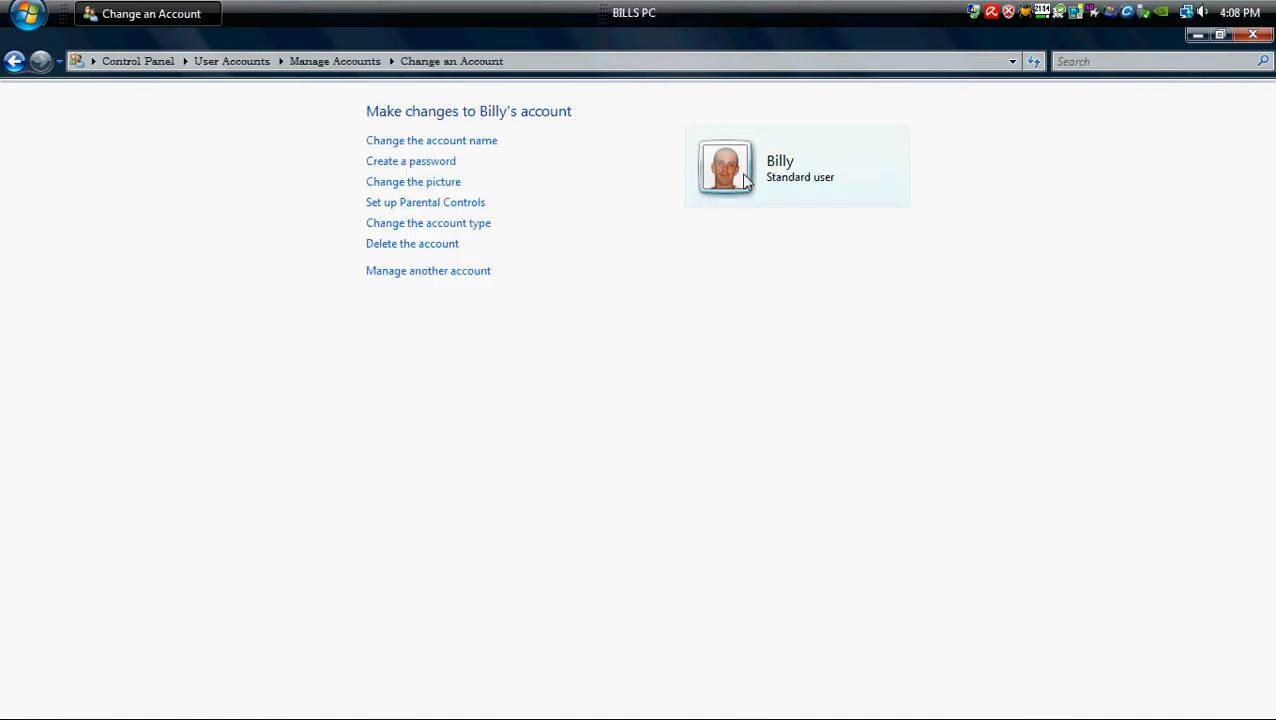
pyautogui.click(431, 252)
pyautogui.click(712, 216)
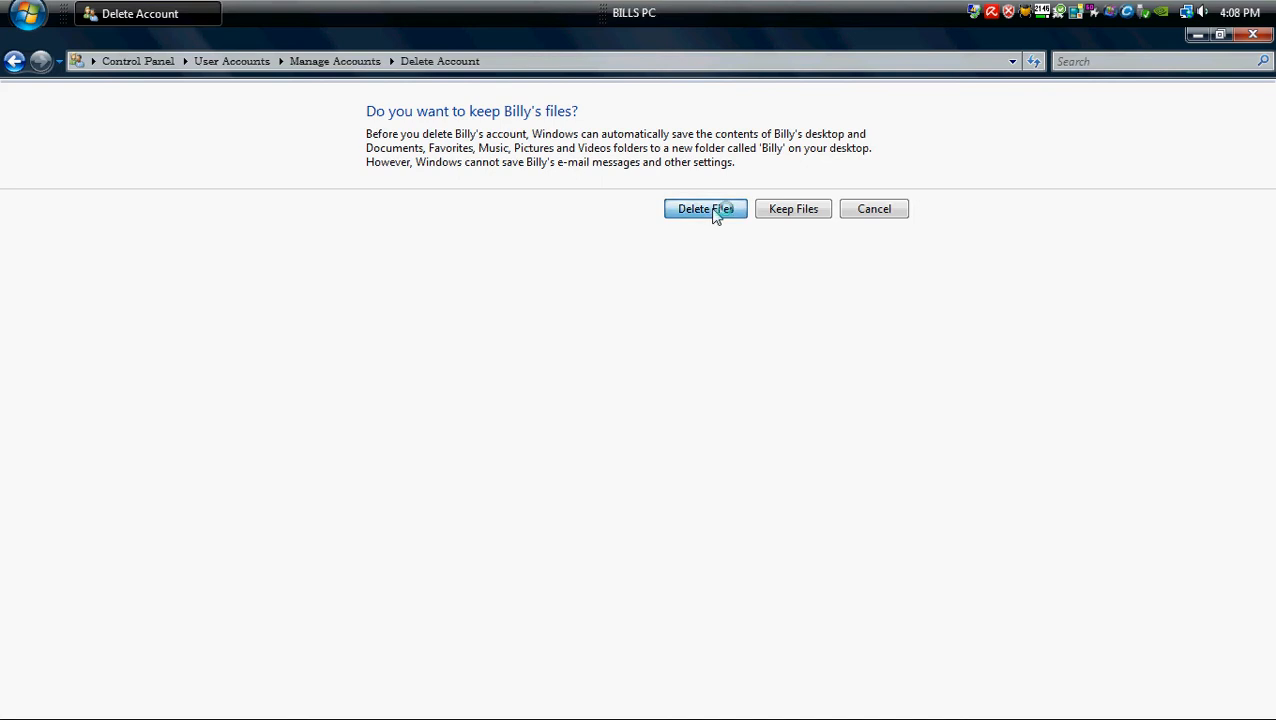
pyautogui.click(785, 184)
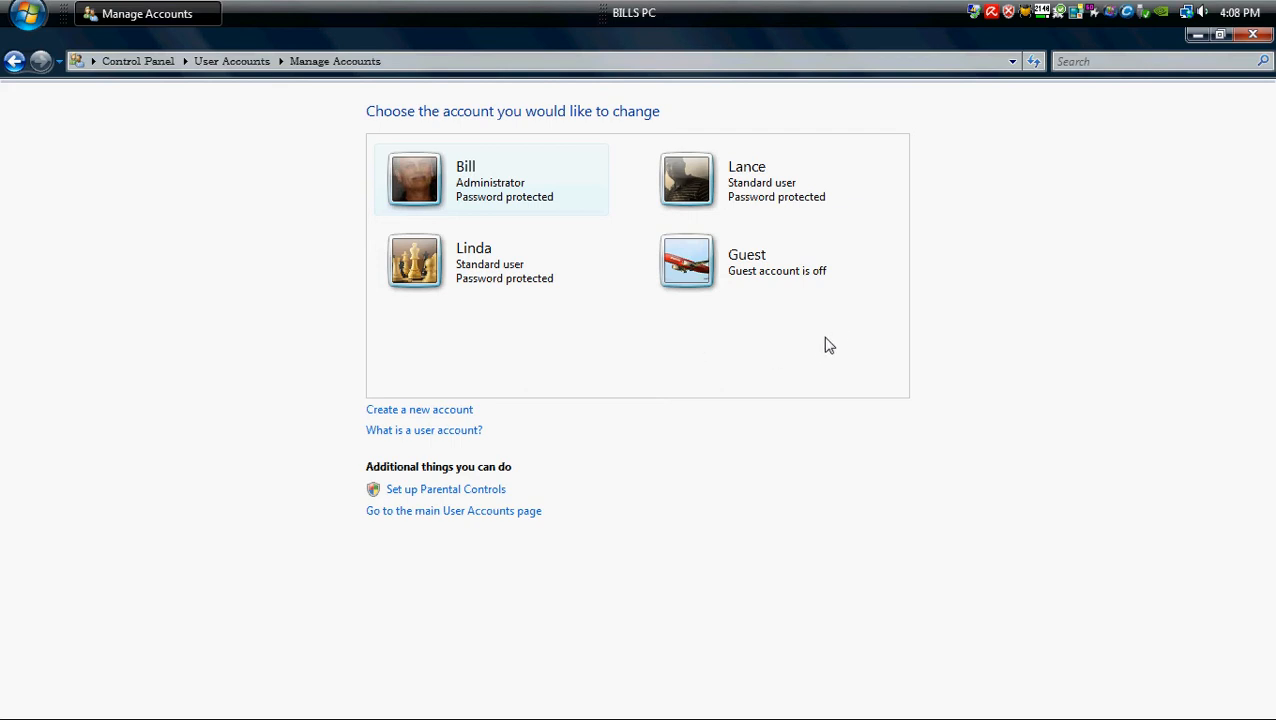
# Create a new Standard user account, entering the person's first name as the account name
pyautogui.click(406, 411)
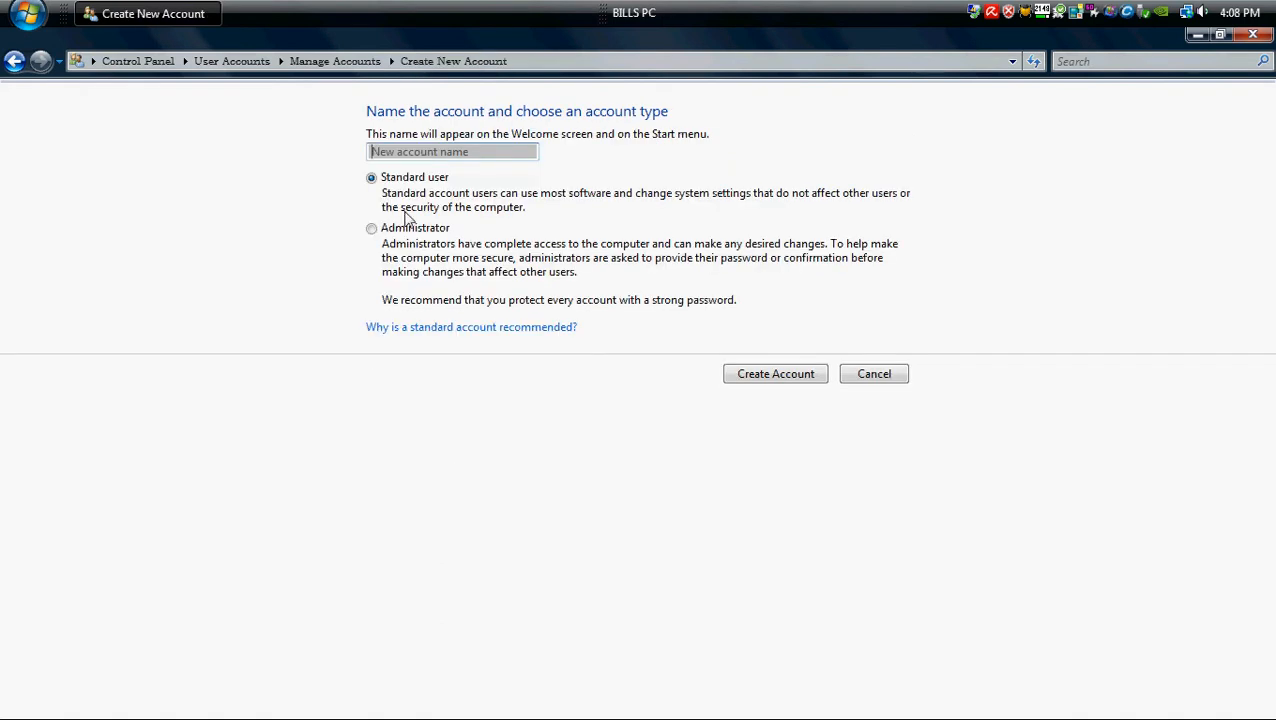
pyautogui.write('Billy')
pyautogui.click(777, 376)
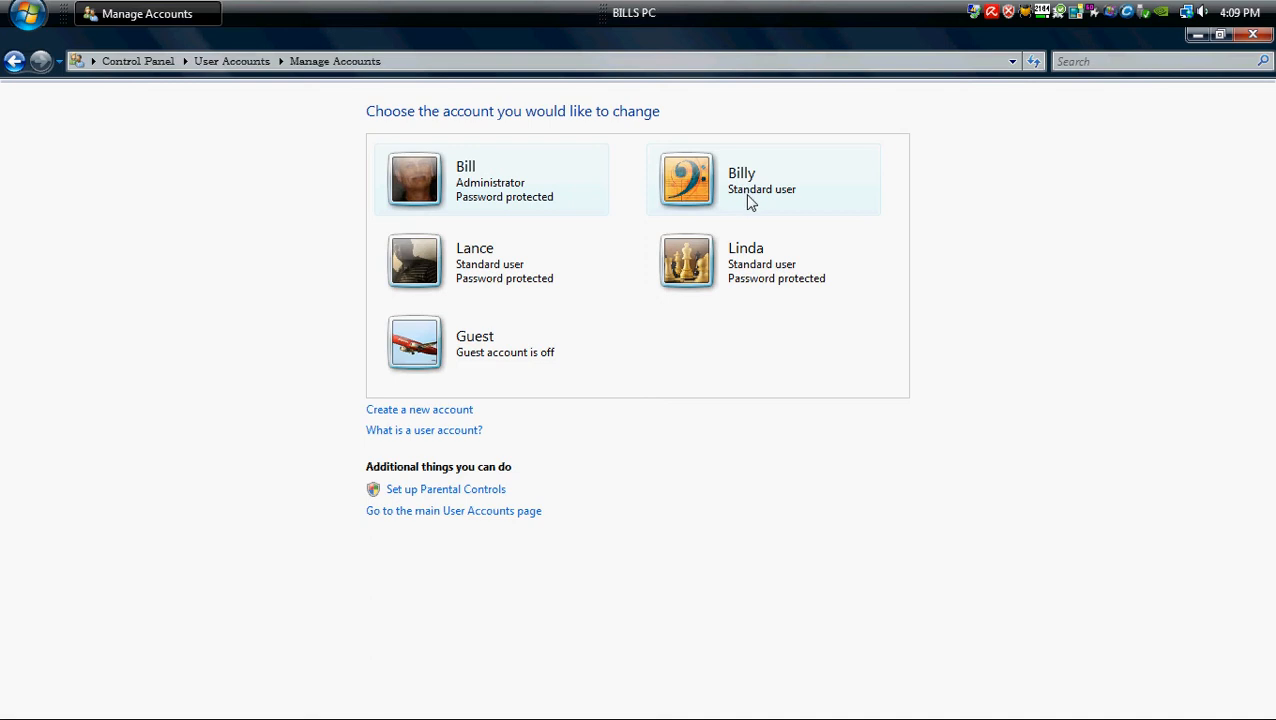
# Start changing the new account's picture and browse to the Desktop for more pictures
pyautogui.click(693, 188)
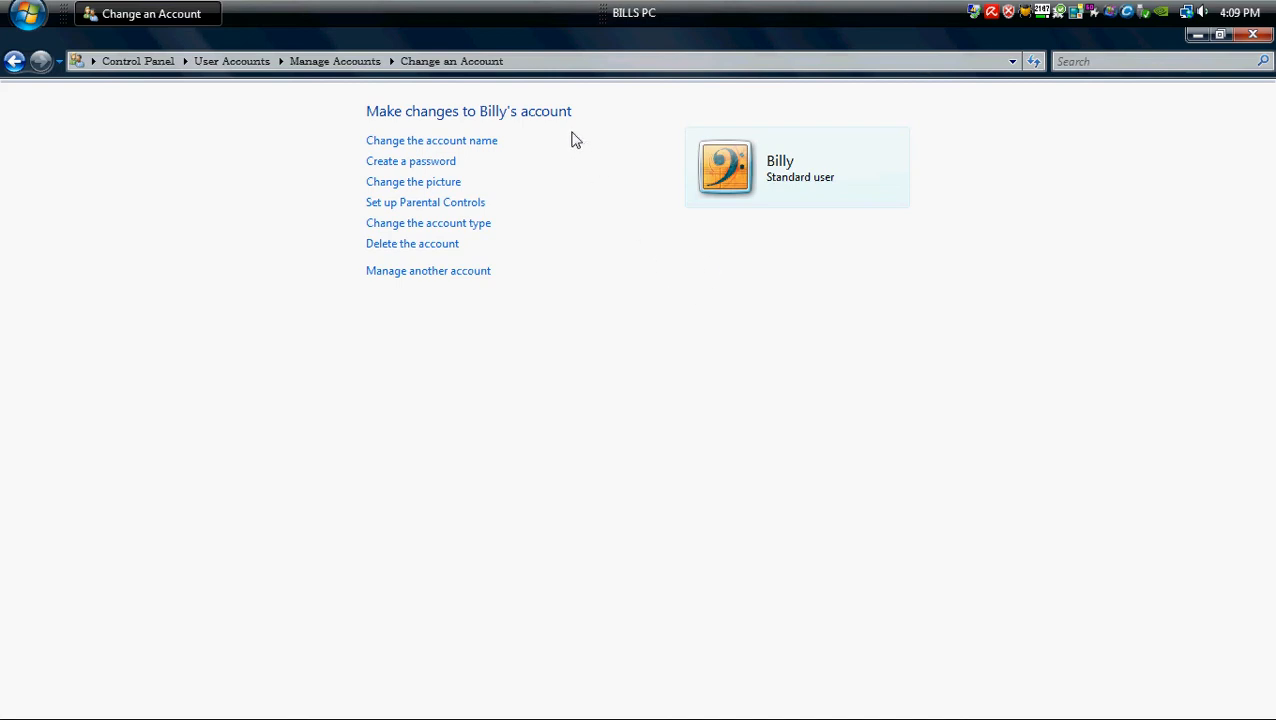
pyautogui.click(400, 184)
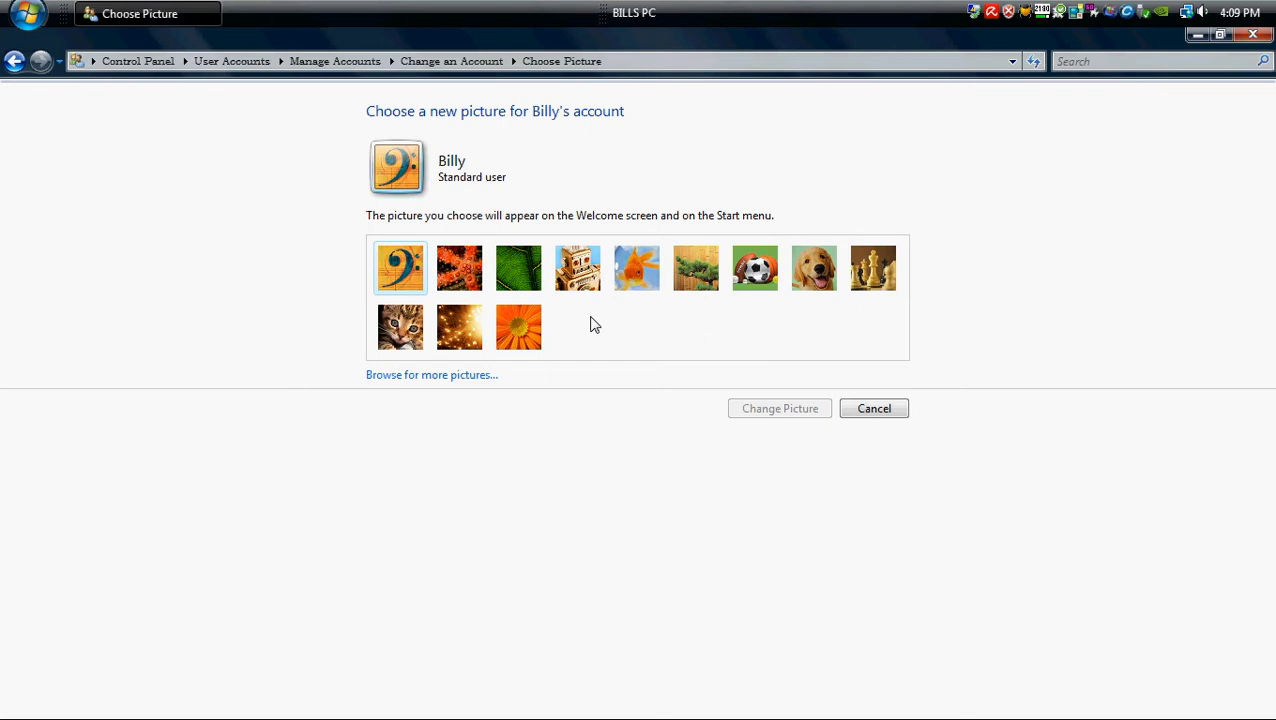
pyautogui.click(421, 376)
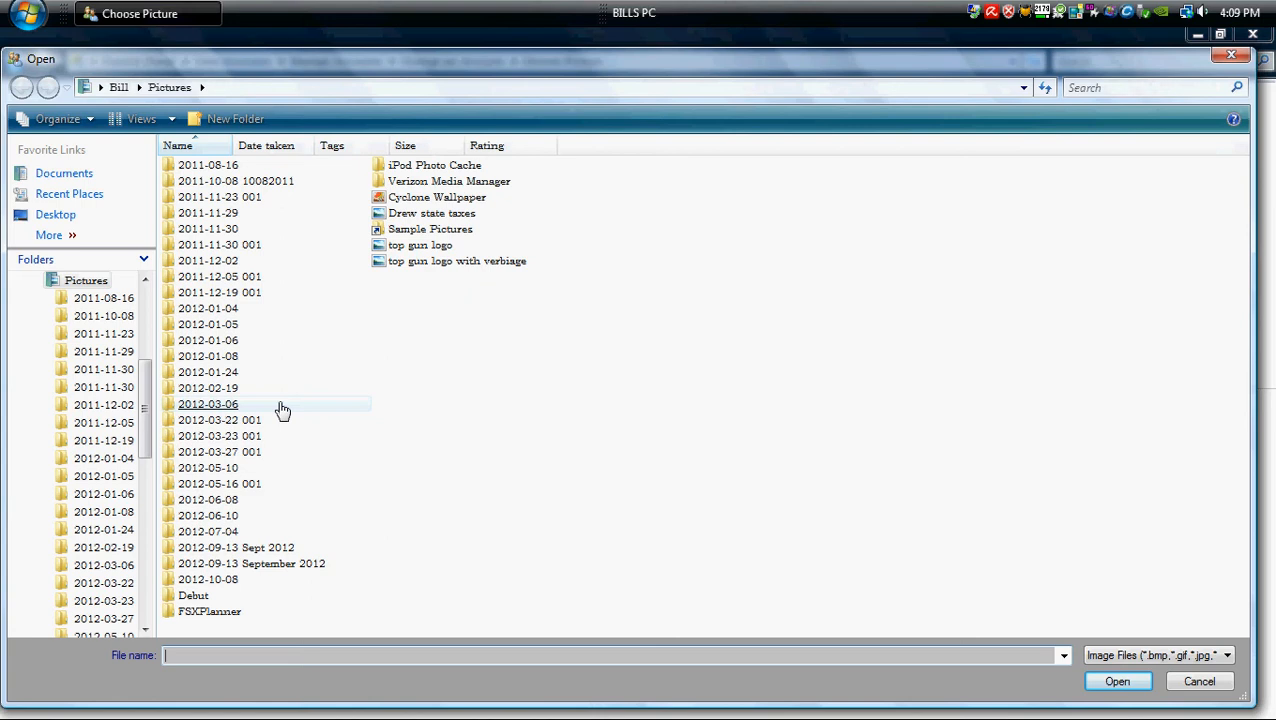
pyautogui.moveTo(148, 379); pyautogui.dragTo(148, 302)
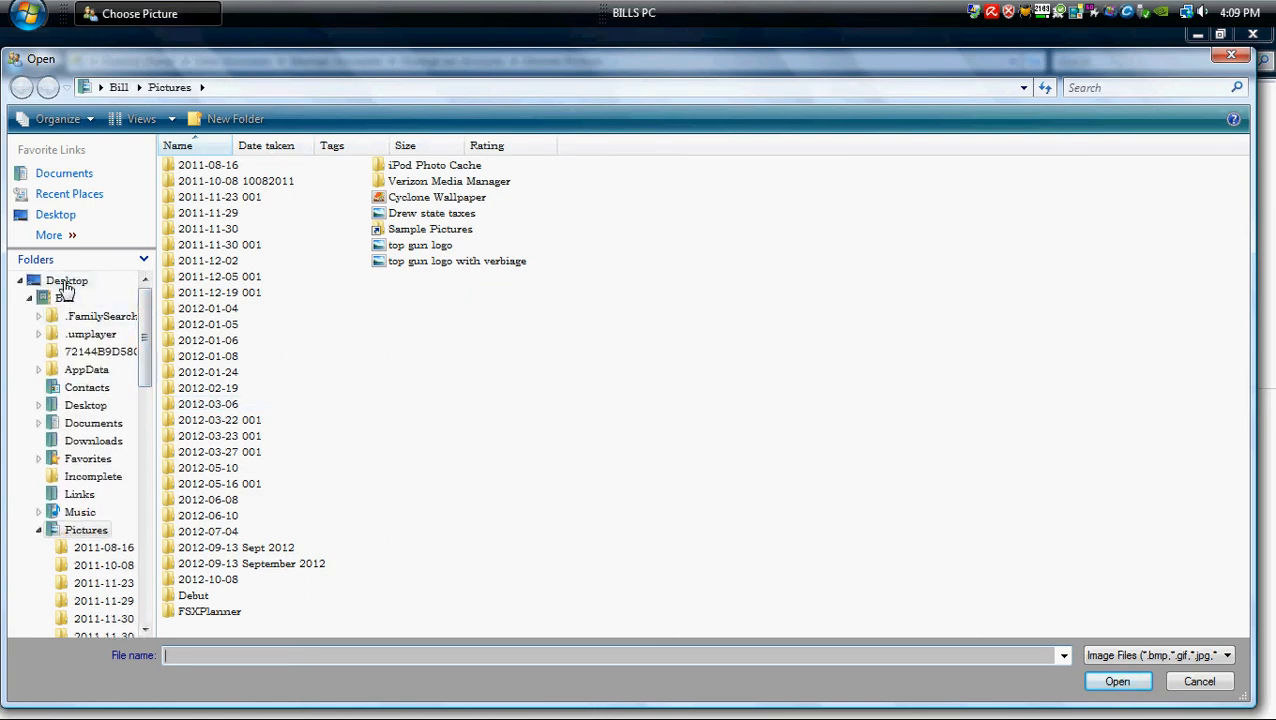
pyautogui.click(66, 283)
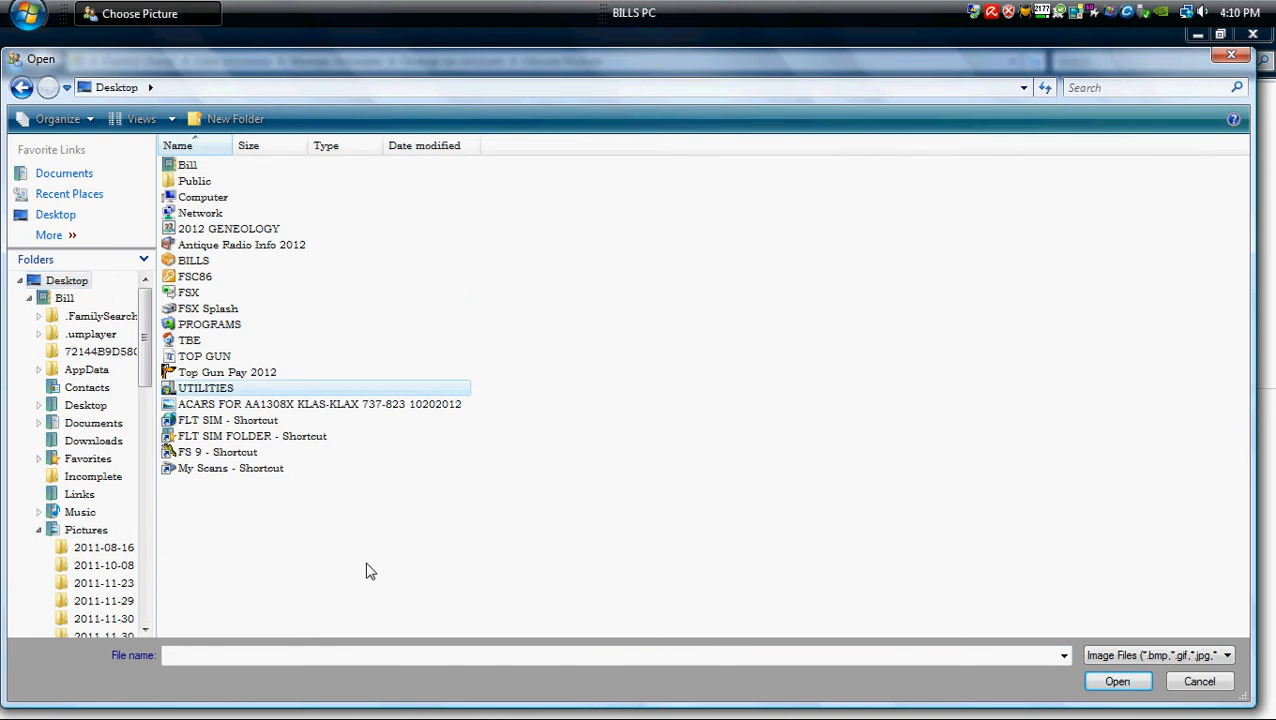
# Open the 2012 GENEOLOGY folder and the first family-name folder inside it
pyautogui.click(205, 404)
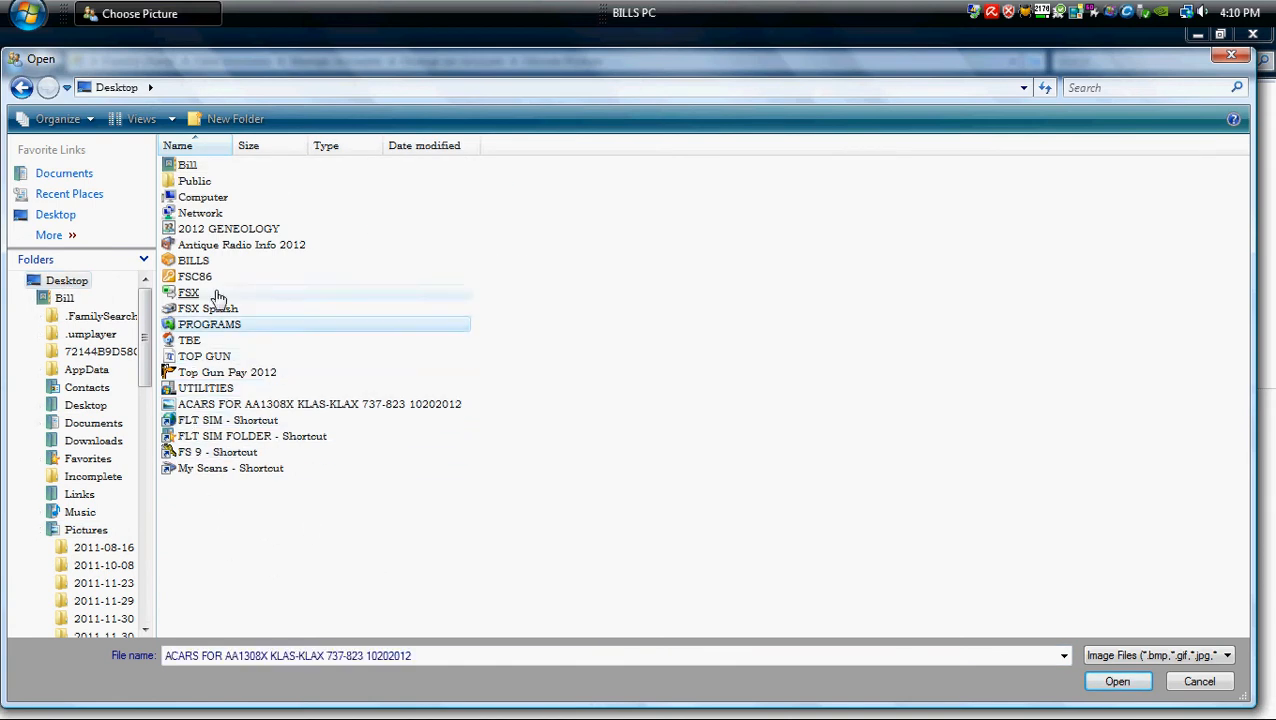
pyautogui.click(240, 230)
pyautogui.doubleClick(240, 230)
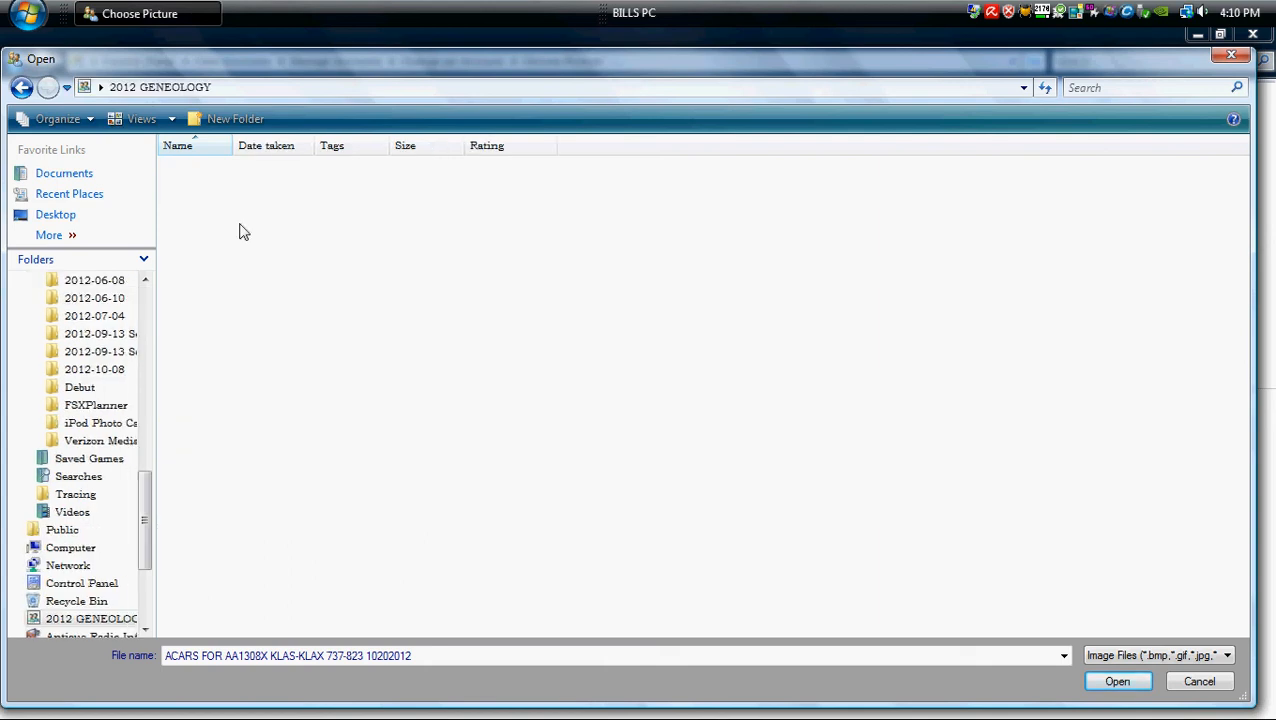
pyautogui.click(239, 265)
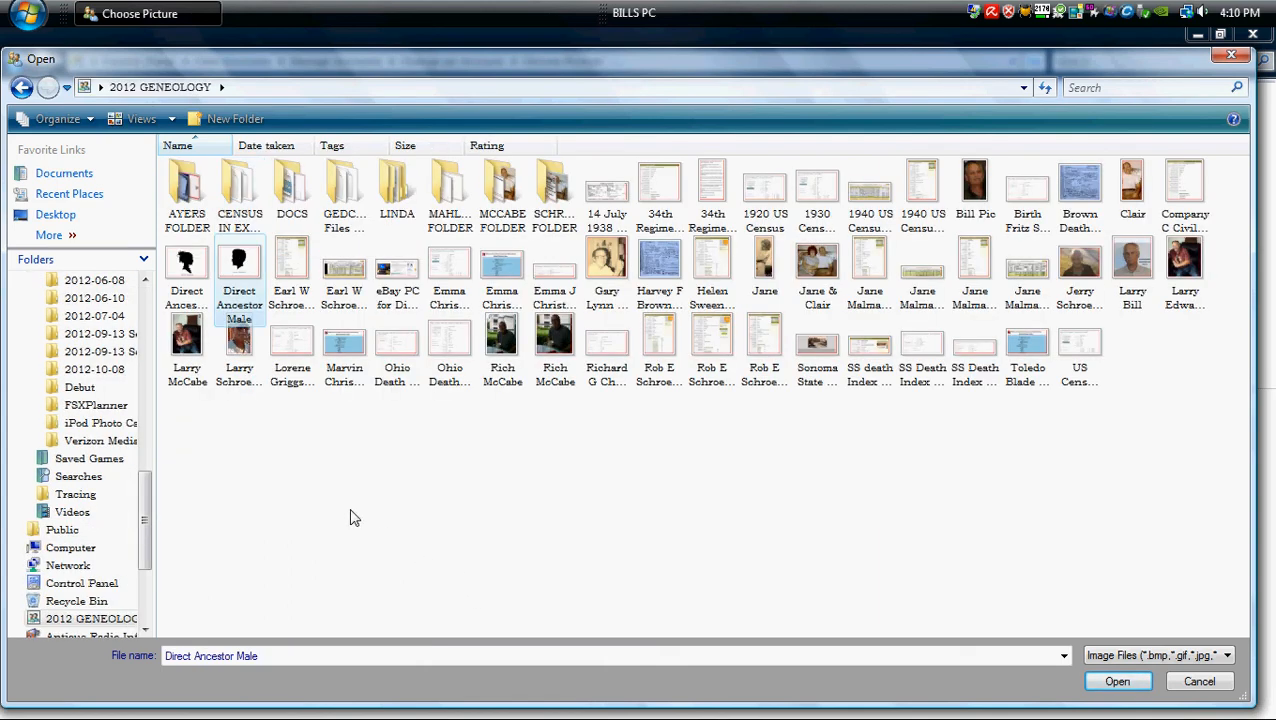
pyautogui.doubleClick(190, 187)
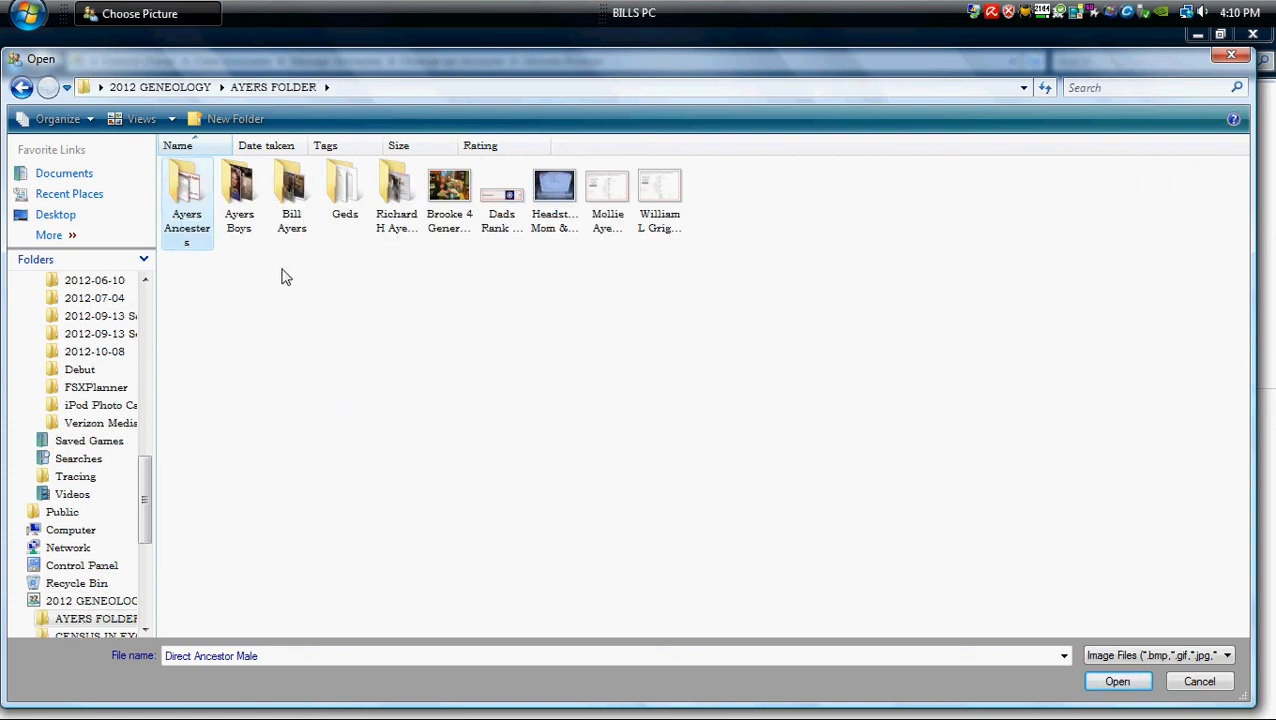
# Set the account picture to the user's head-and-shoulders portrait from the family's Boys subfolder, and close the account window
pyautogui.doubleClick(182, 187)
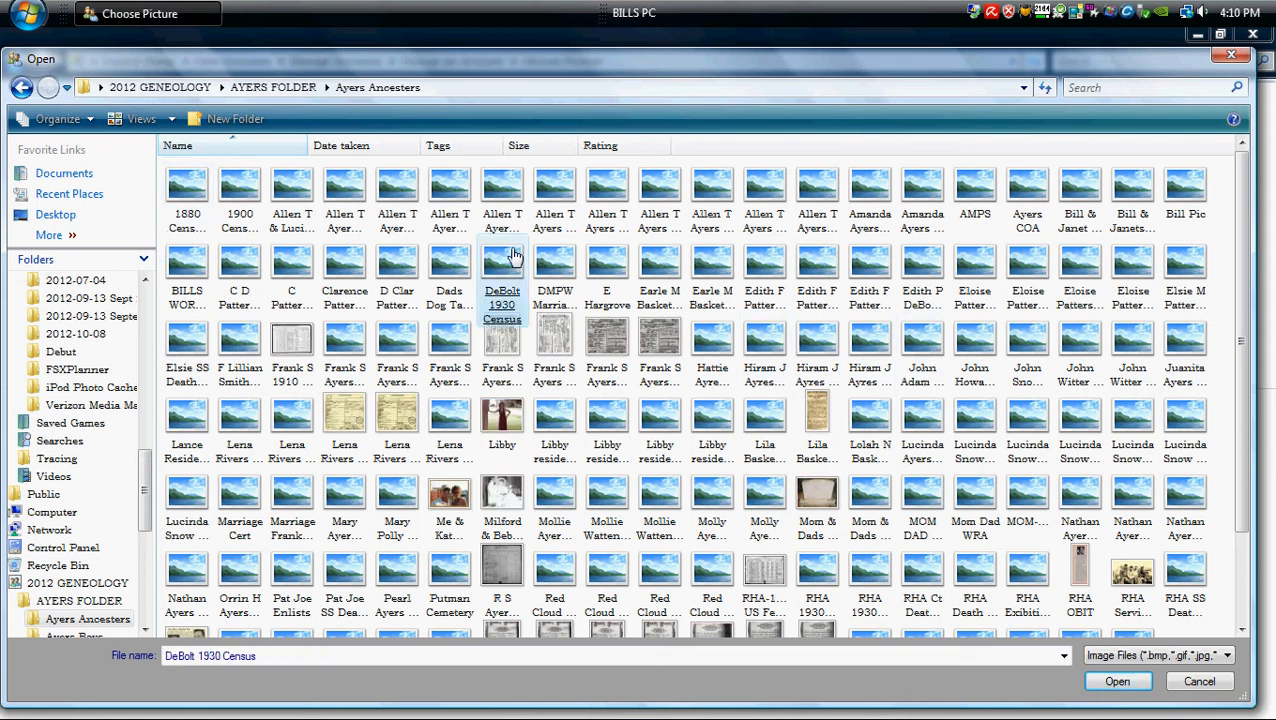
pyautogui.click(21, 87)
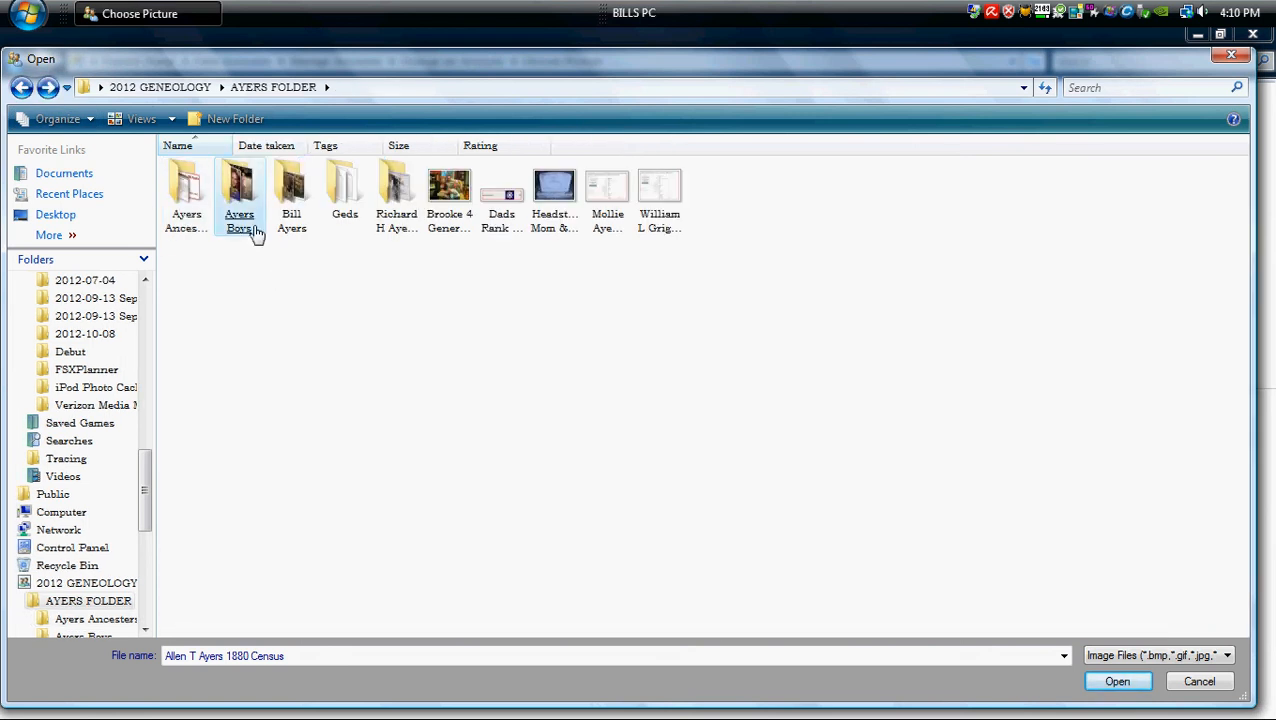
pyautogui.doubleClick(240, 190)
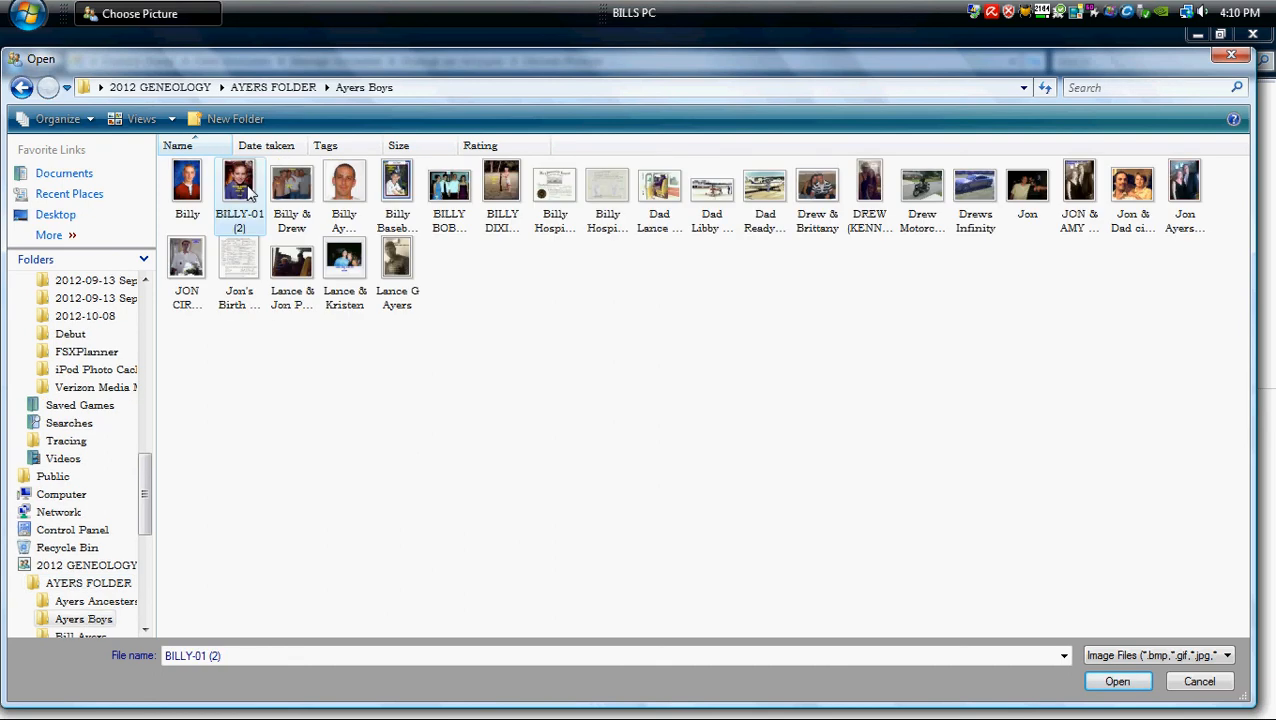
pyautogui.click(344, 190)
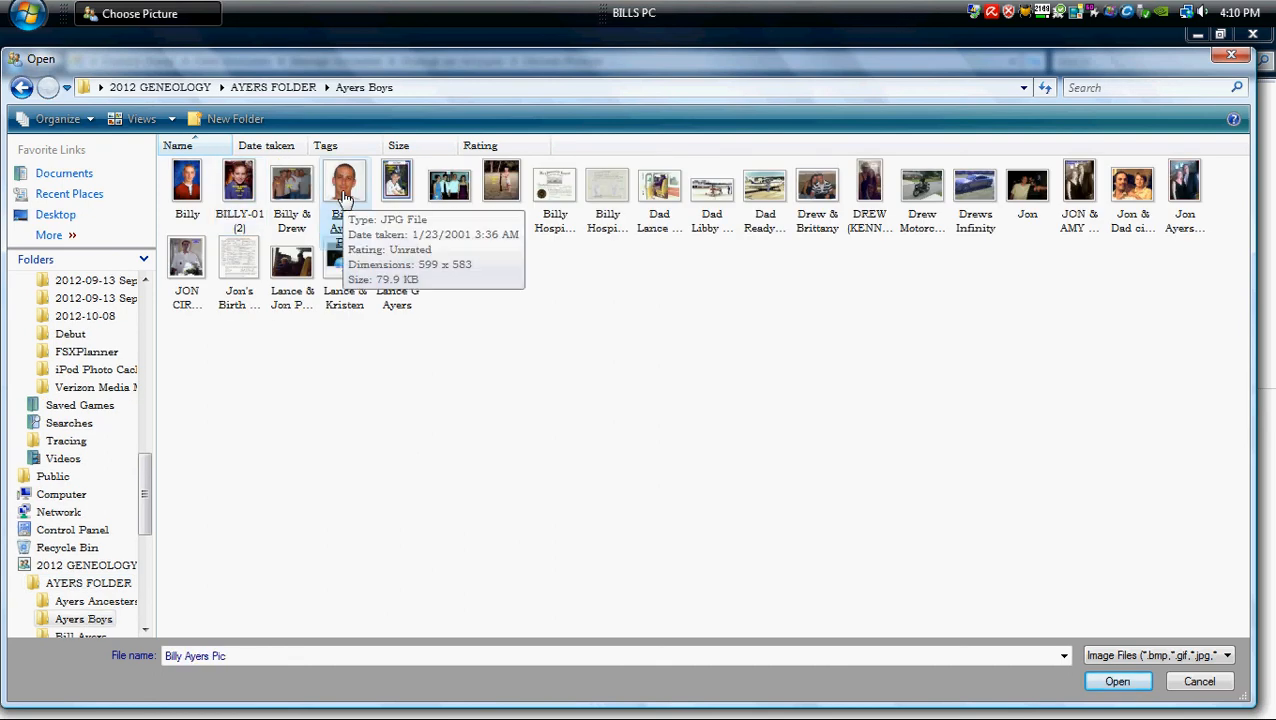
pyautogui.doubleClick(342, 192)
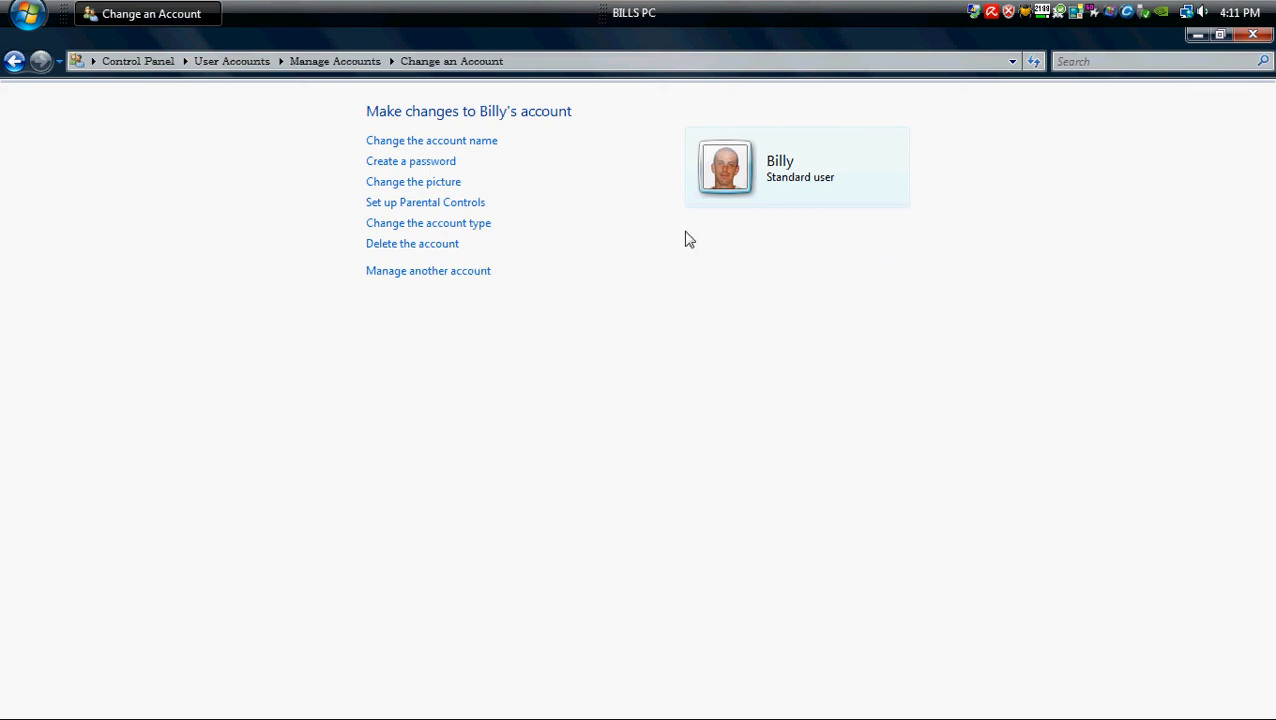
pyautogui.click(1253, 37)
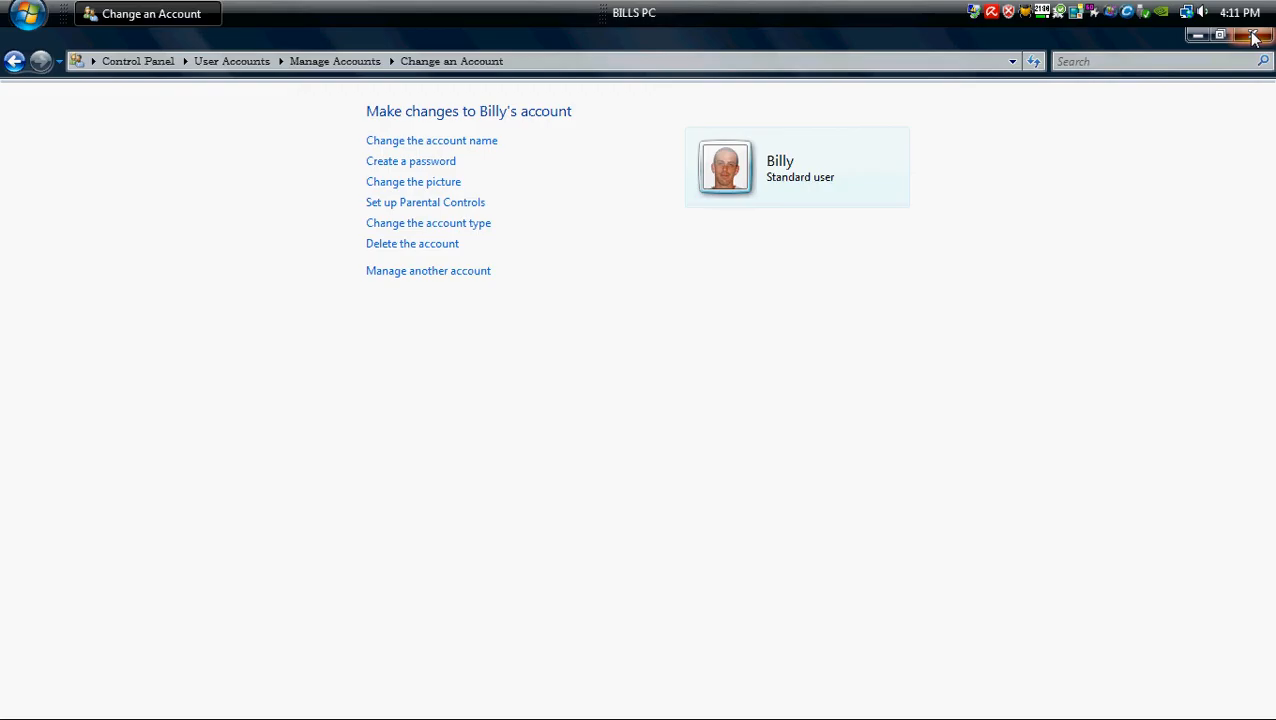